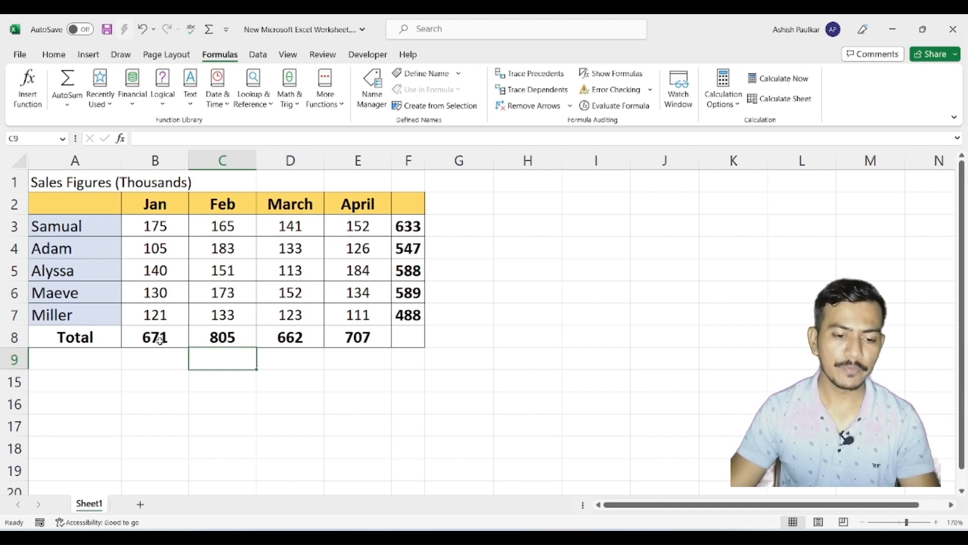
- Clear the existing monthly totals in B8:E8 and the row totals in F3:F7
left_click_drag(161, 339, 335, 337)
key("Delete")
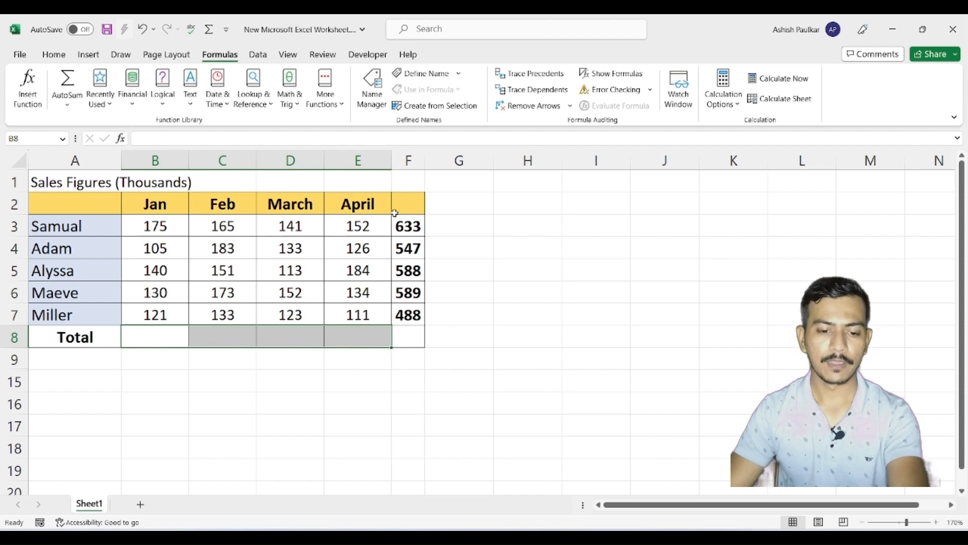
left_click_drag(403, 225, 408, 307)
key("Delete")
- Insert the SUM function from the Math & Trig category in B8 to total the January sales in B3:B7
left_click(167, 340)
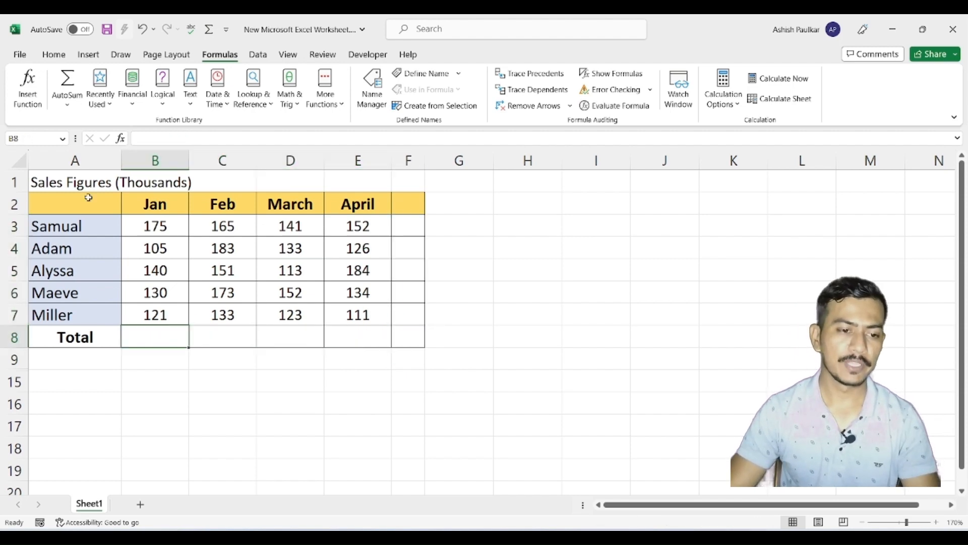
left_click(295, 101)
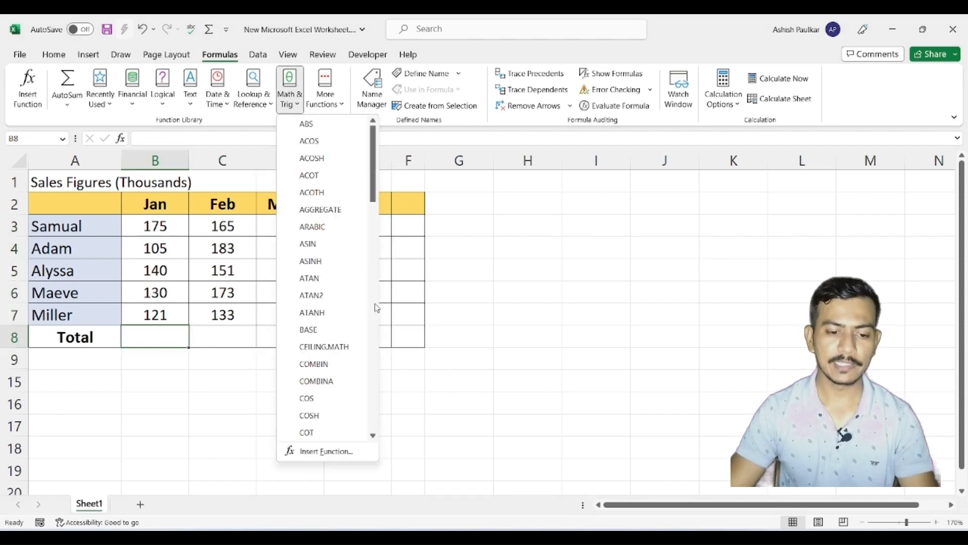
scroll(351, 312, "down", 5)
scroll(352, 313, "down", 4)
scroll(308, 247, "down", 3)
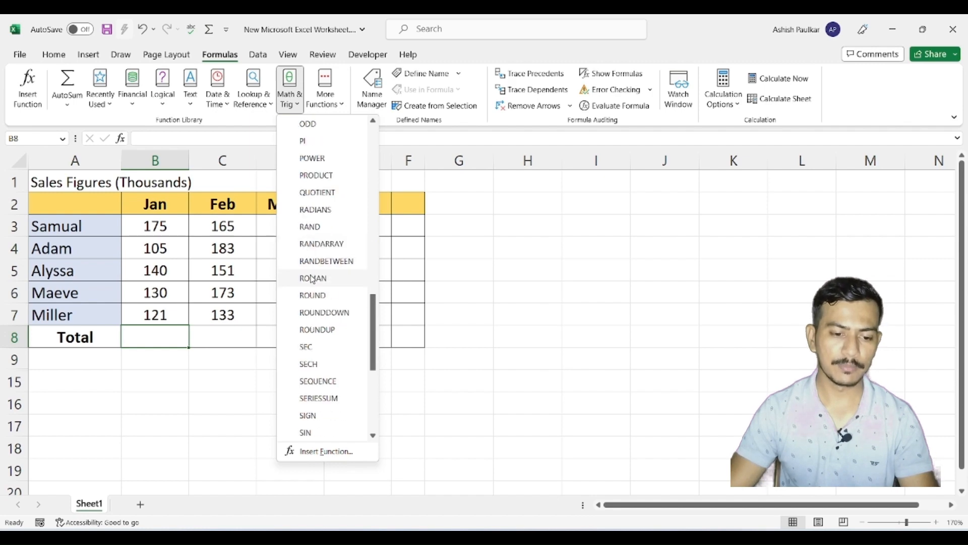
scroll(311, 372, "down", 3)
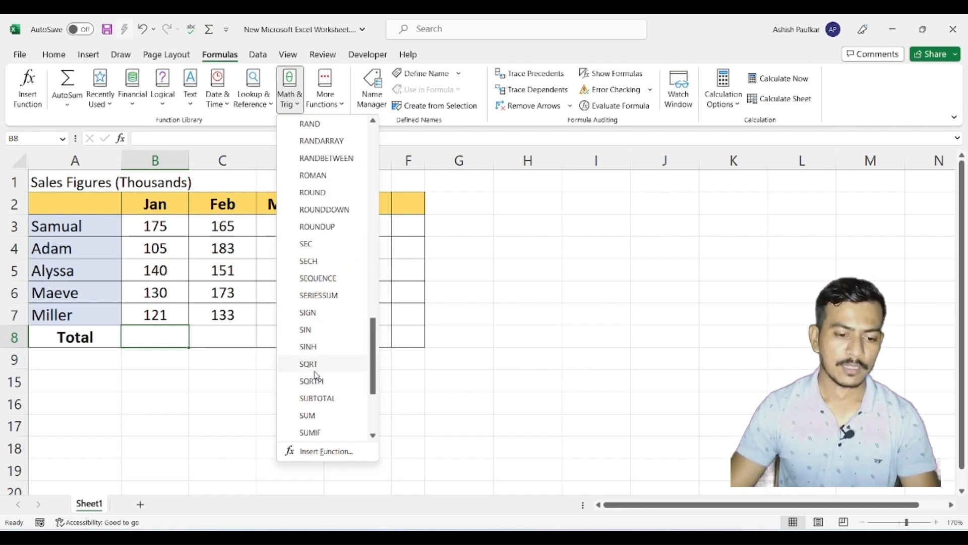
scroll(317, 360, "down", 2)
left_click(307, 312)
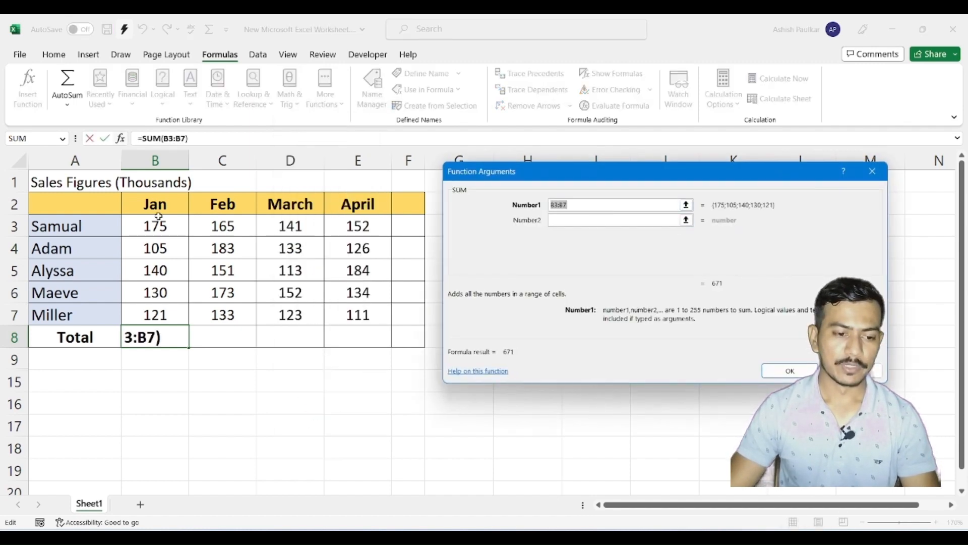
left_click_drag(156, 222, 171, 305)
left_click(787, 370)
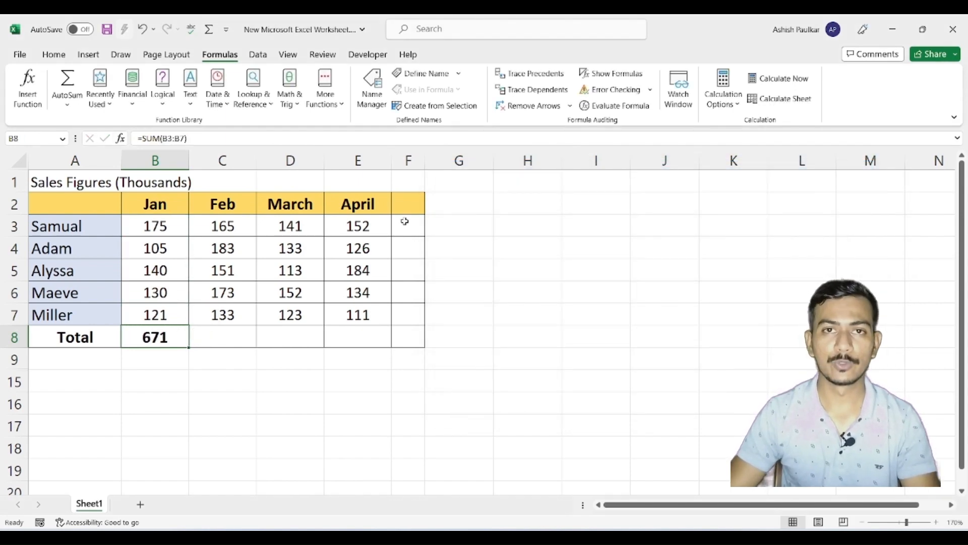
- Clear the January total in B8 and recalculate it with AutoSum over B3:B7
key("Delete")
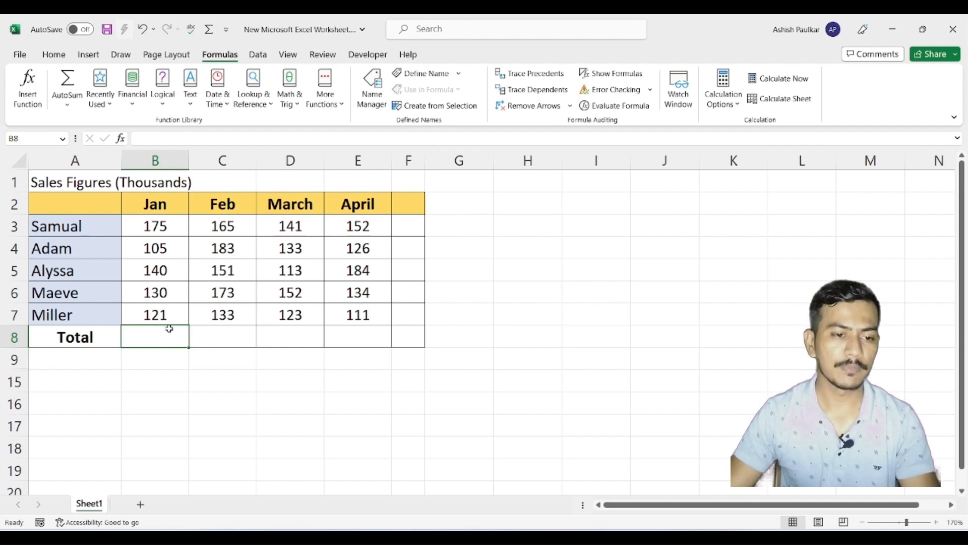
left_click(68, 80)
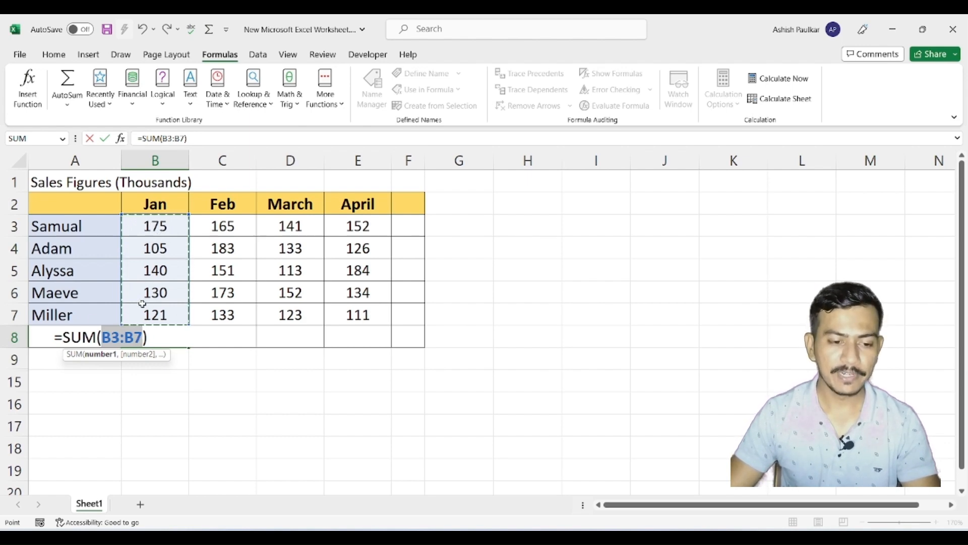
left_click_drag(164, 226, 154, 308)
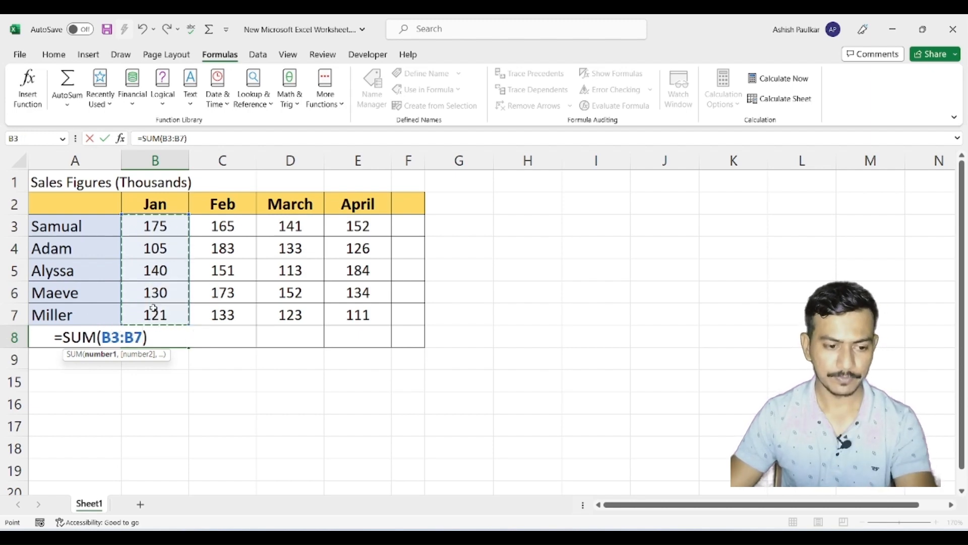
key("Return")
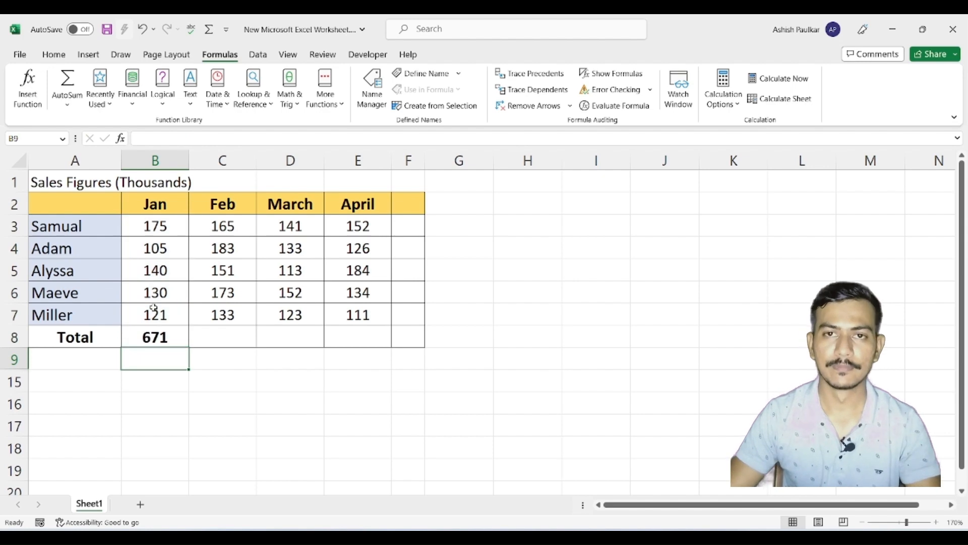
- Total the February, March and April sales in C8, D8 and E8 with AutoSum over rows 3 to 7
left_click(213, 338)
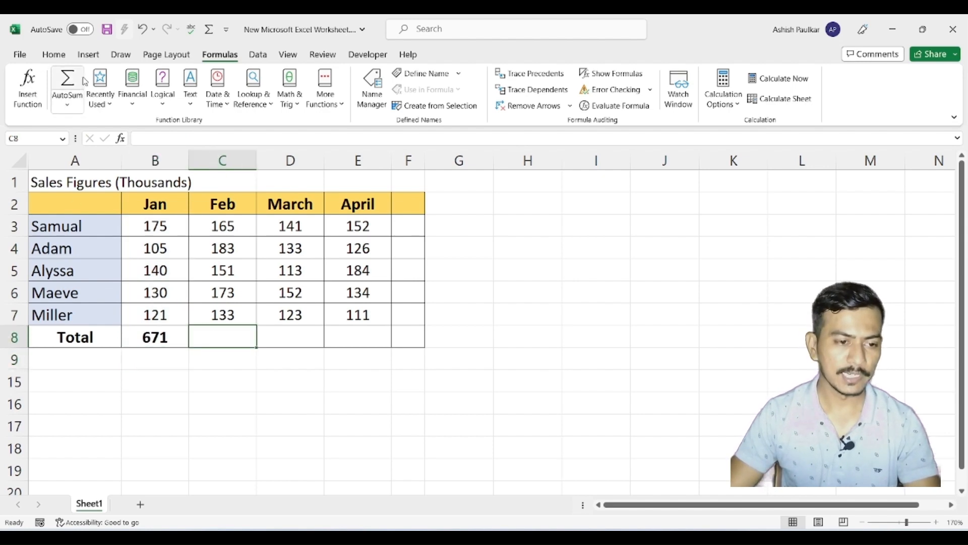
left_click(61, 83)
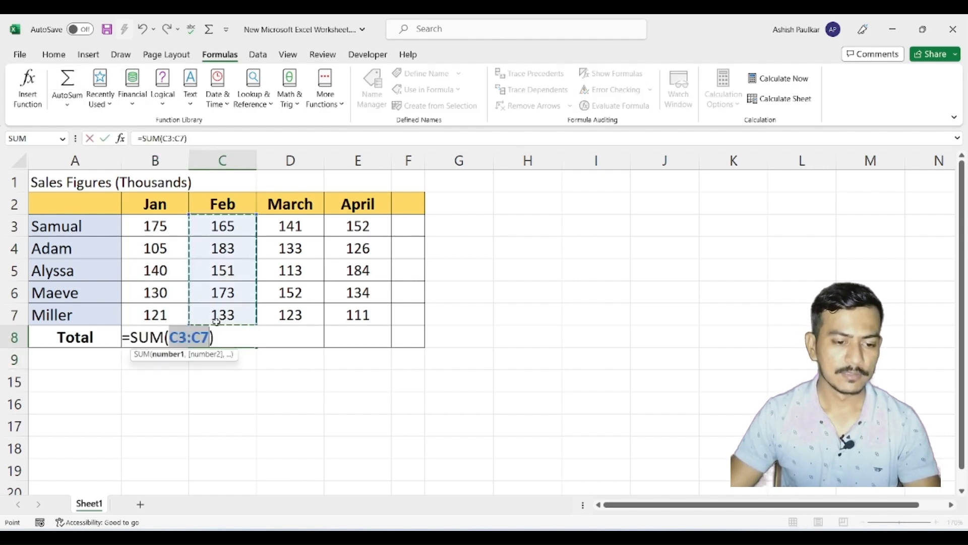
key("Return")
left_click(283, 339)
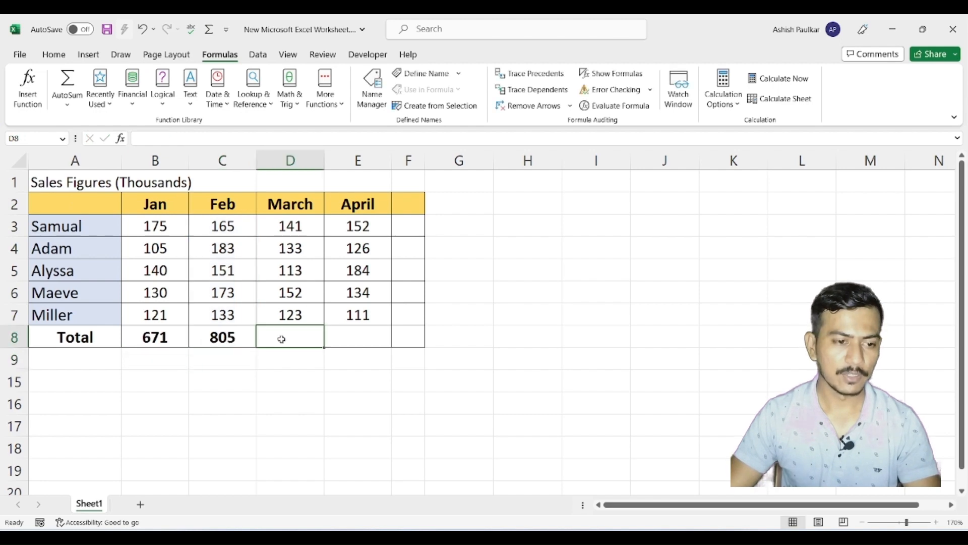
left_click(68, 81)
key("Return")
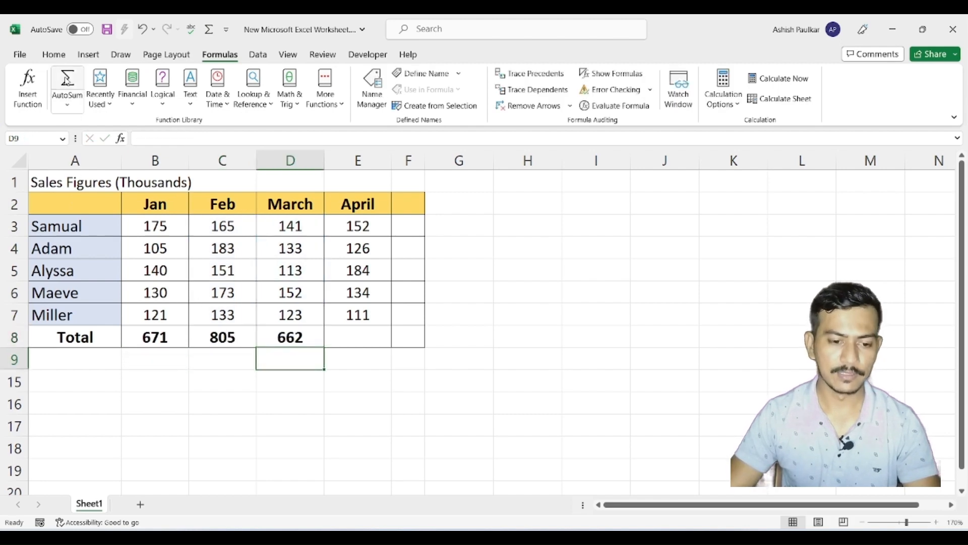
left_click(361, 341)
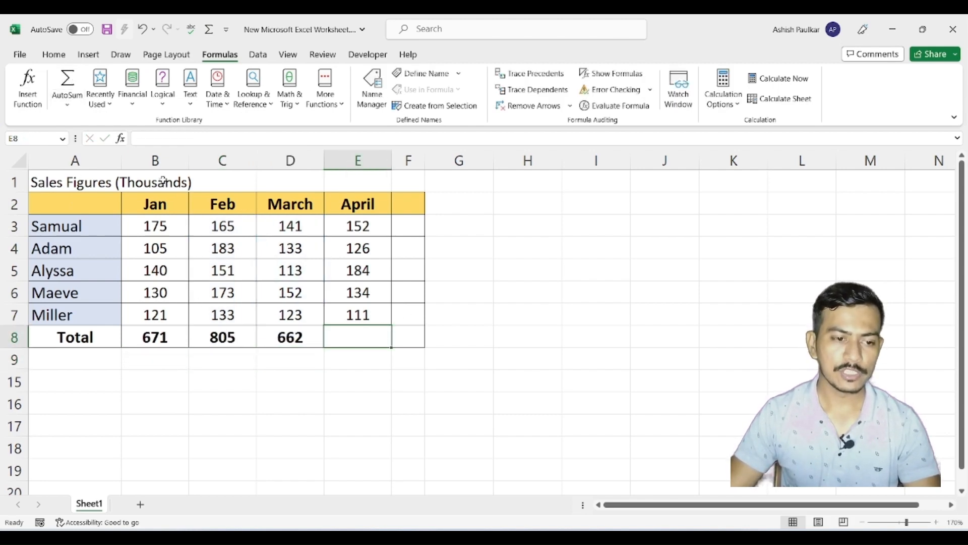
left_click(74, 76)
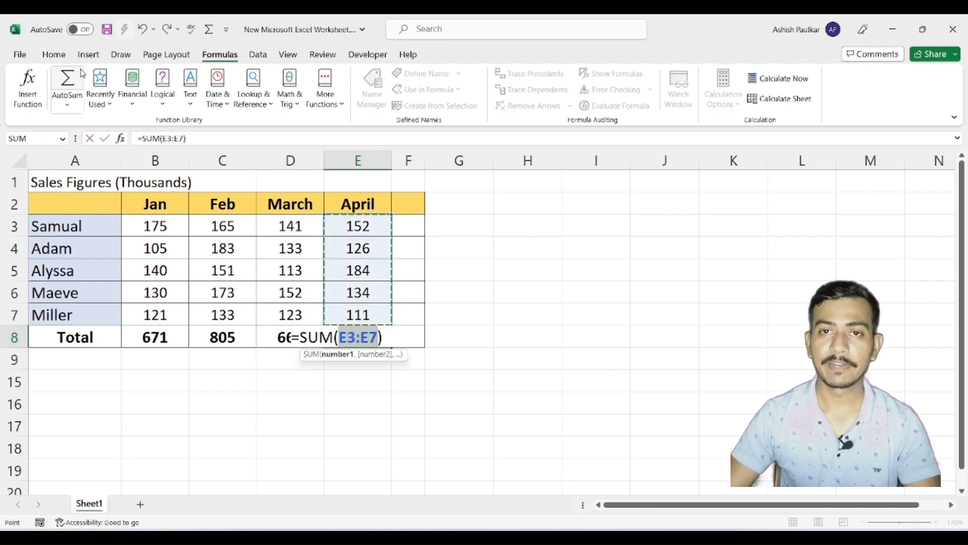
key("Return")
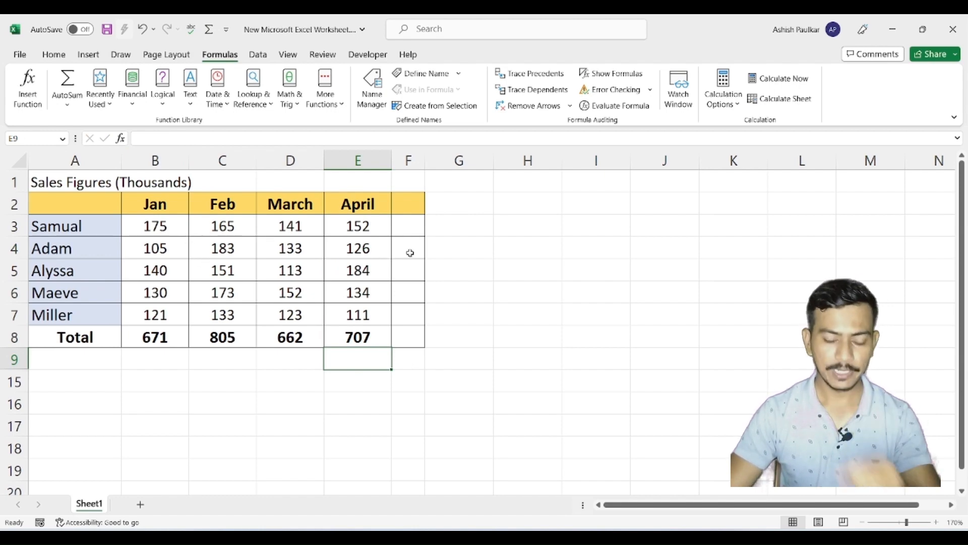
- Total the first three salespeople's rows in F3:F5 with AutoSum, setting the range in F5 to B5:E5
left_click(407, 227)
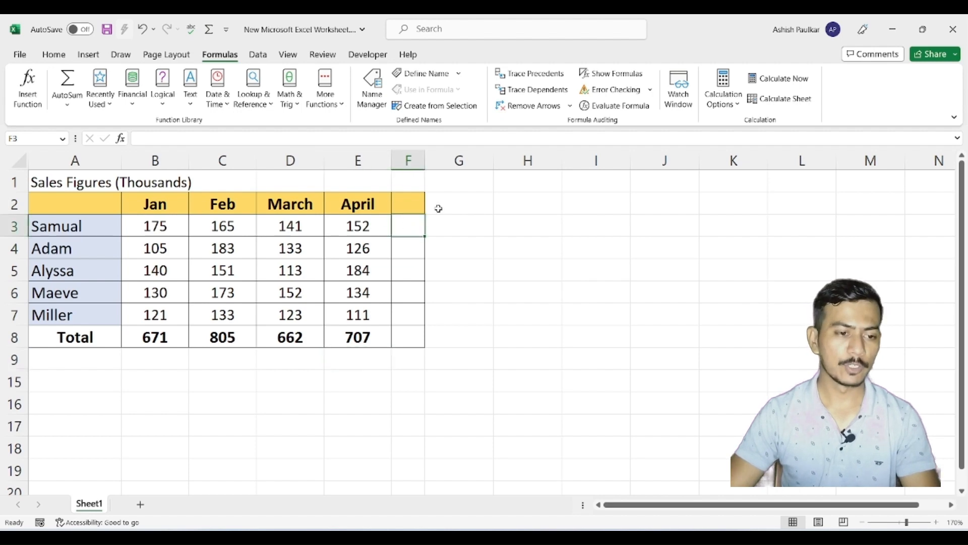
left_click(67, 79)
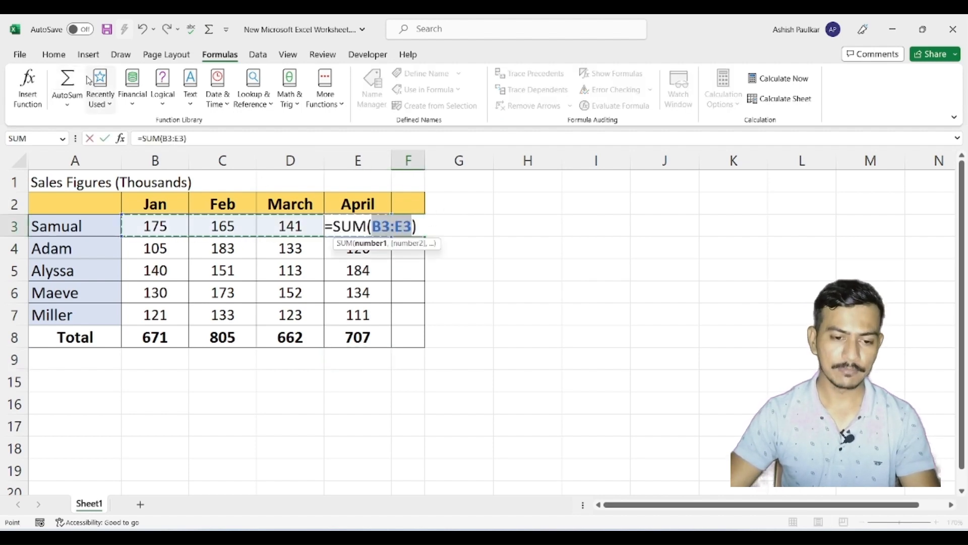
key("Return")
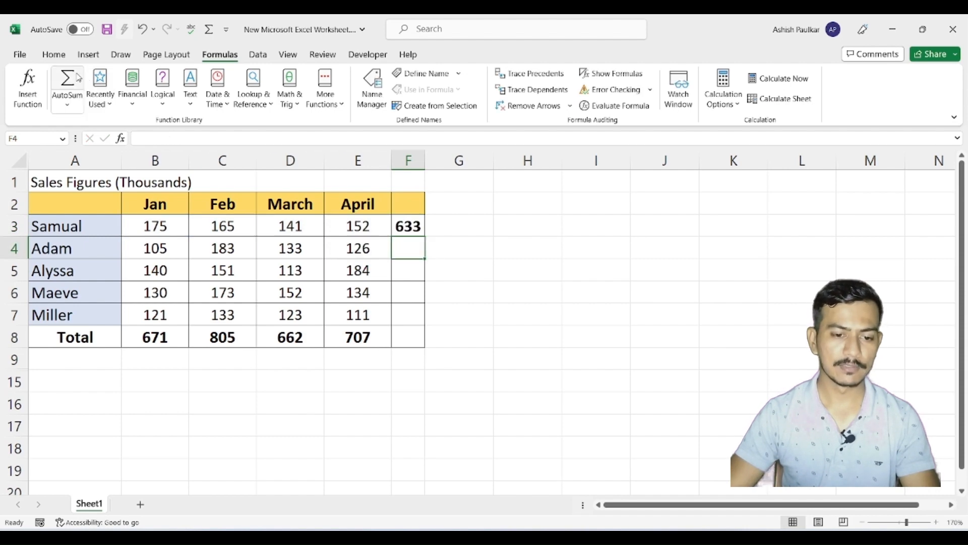
left_click(79, 77)
key("Return")
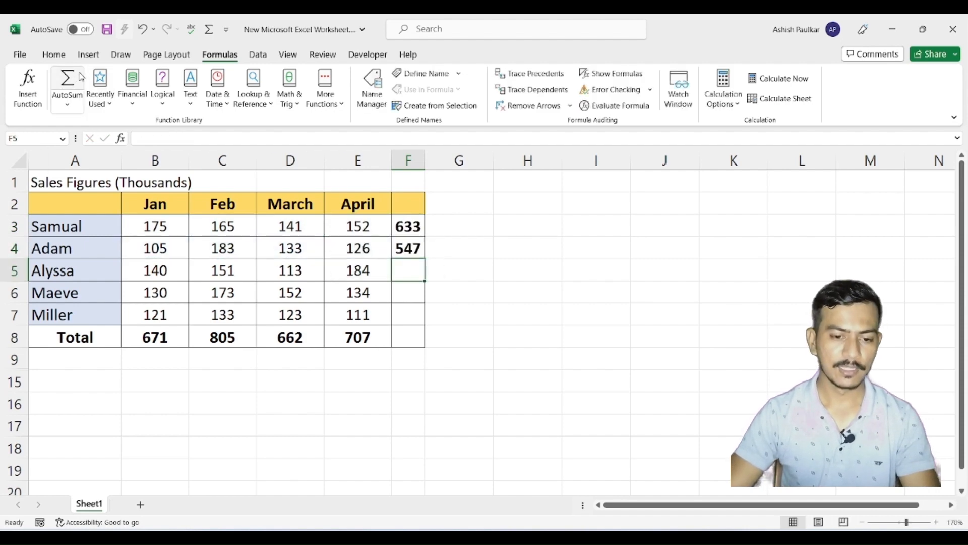
left_click(79, 76)
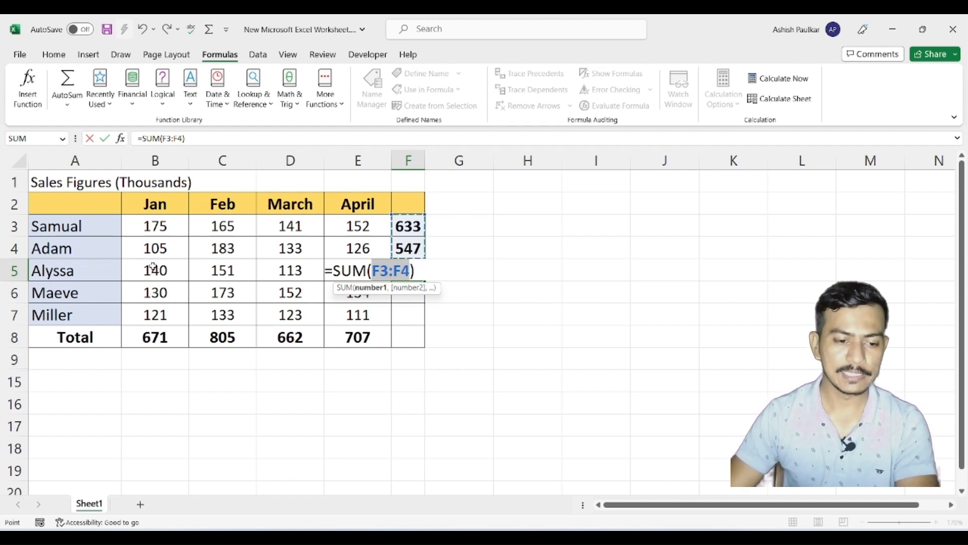
left_click_drag(151, 268, 335, 271)
key("Return")
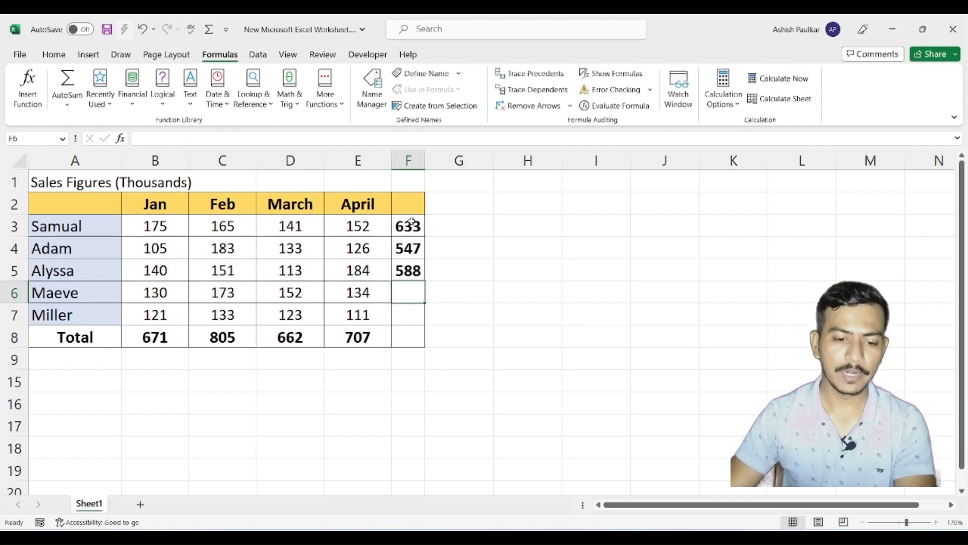
- Clear the row totals in F3:F5 and the monthly totals in B8:E8
left_click_drag(410, 222, 408, 272)
key("Delete")
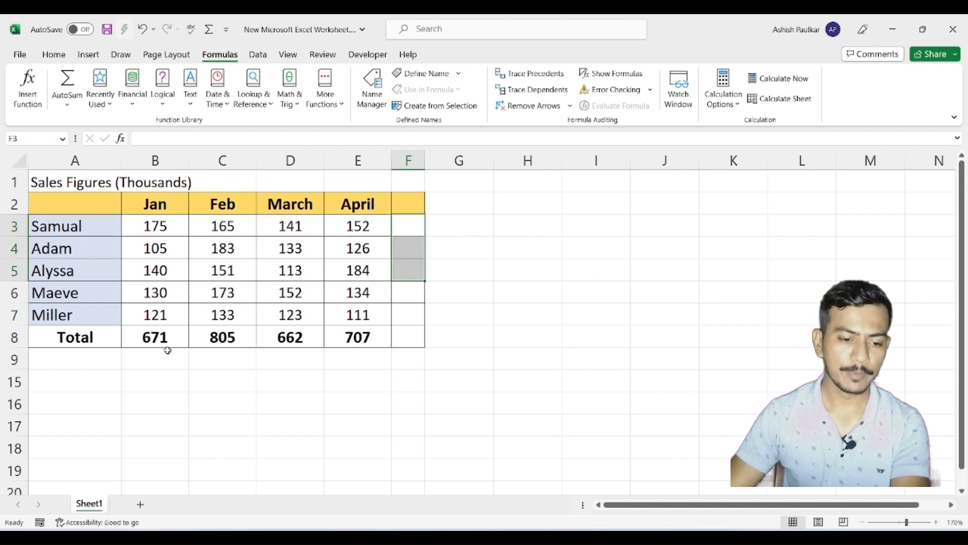
left_click_drag(157, 337, 359, 337)
key("Delete")
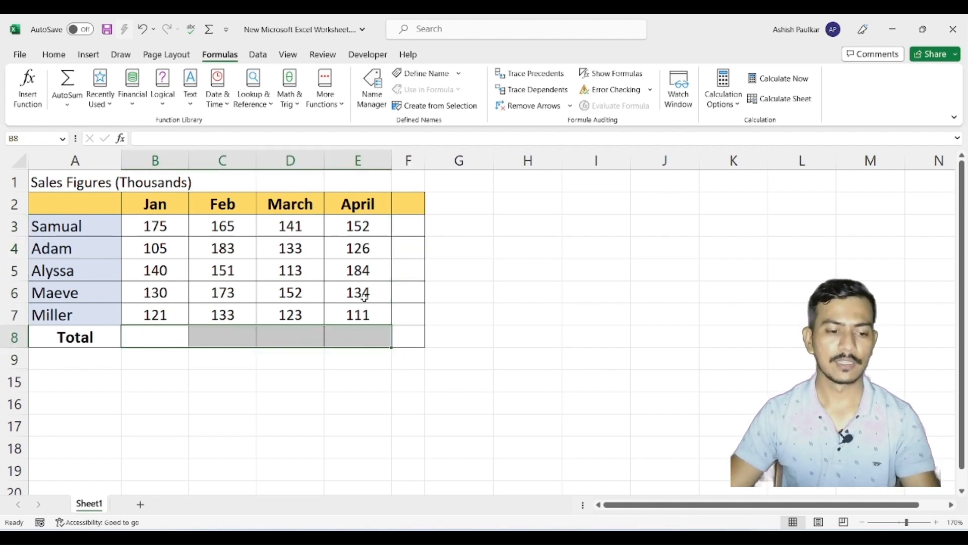
- Total the January sales in B8 with an AutoSum of B3:B7 and select the resulting cell
left_click(156, 336)
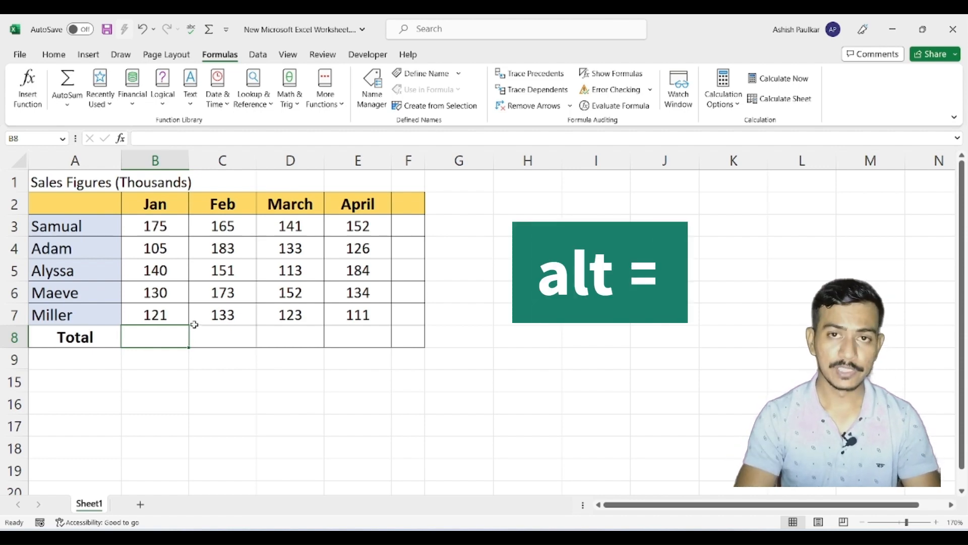
key("alt+equal")
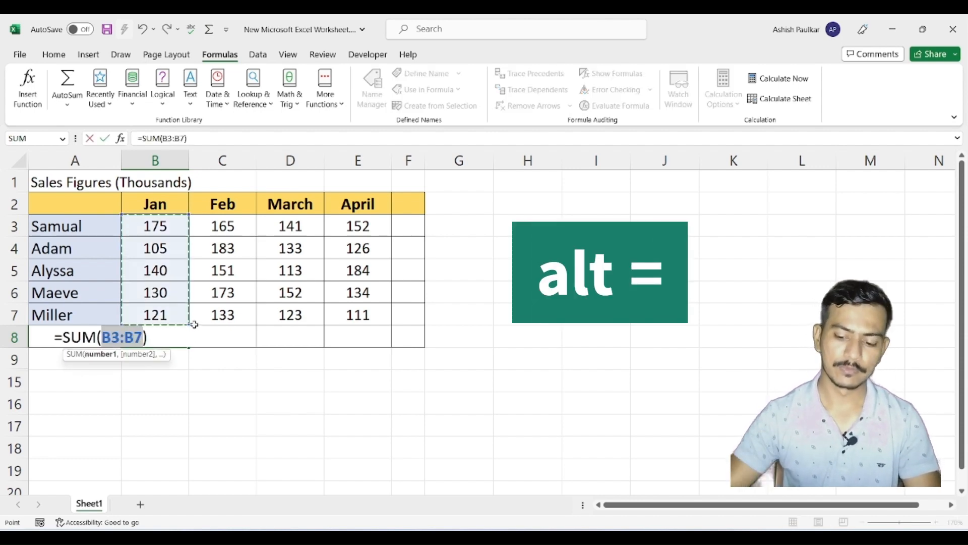
key("Return")
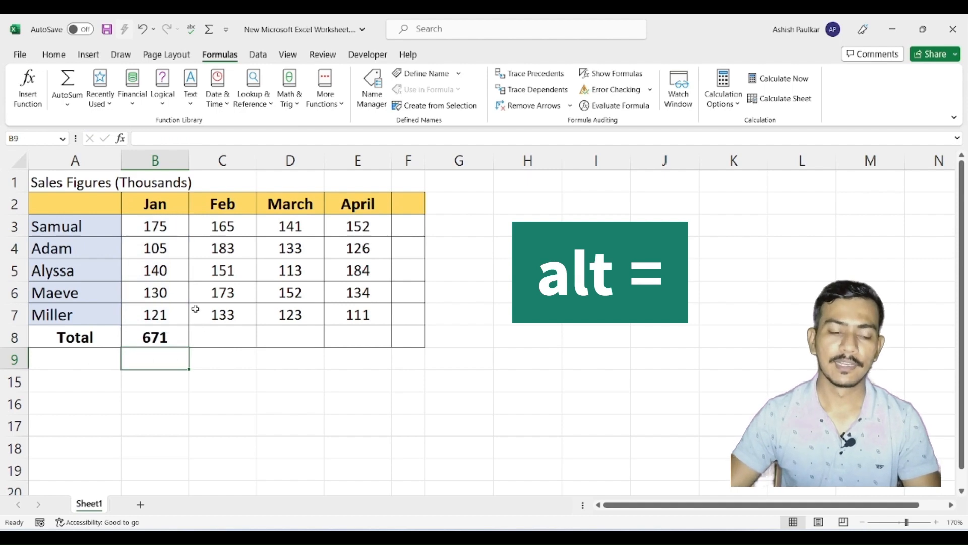
left_click(176, 338)
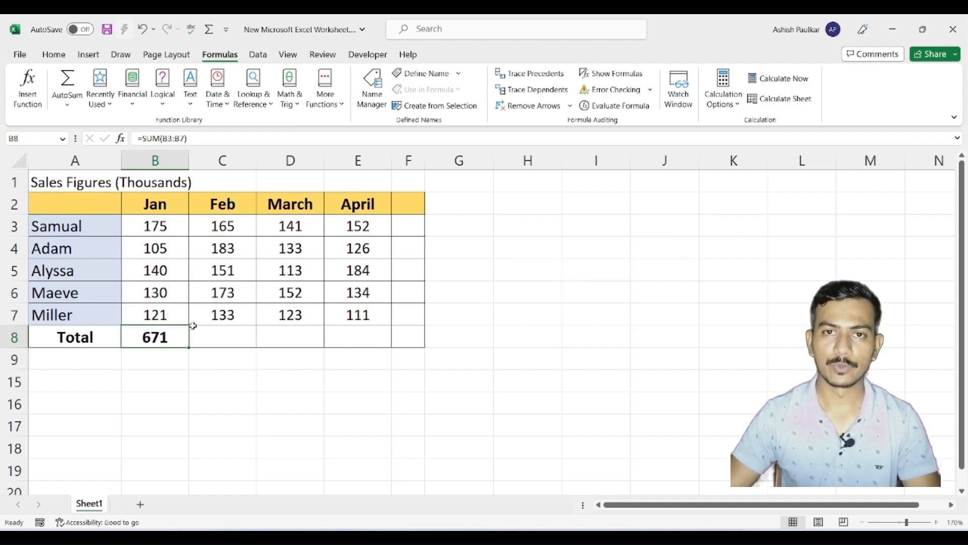
- Try an AutoSum of the February sales C3:C7 in C8 and undo it
left_click(240, 338)
key("alt+equal")
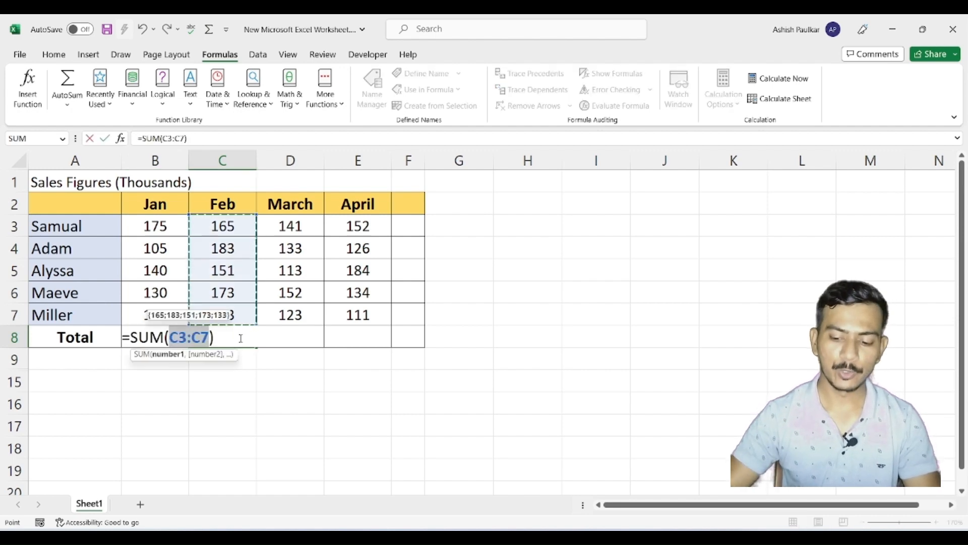
key("Return")
key("ctrl+z")
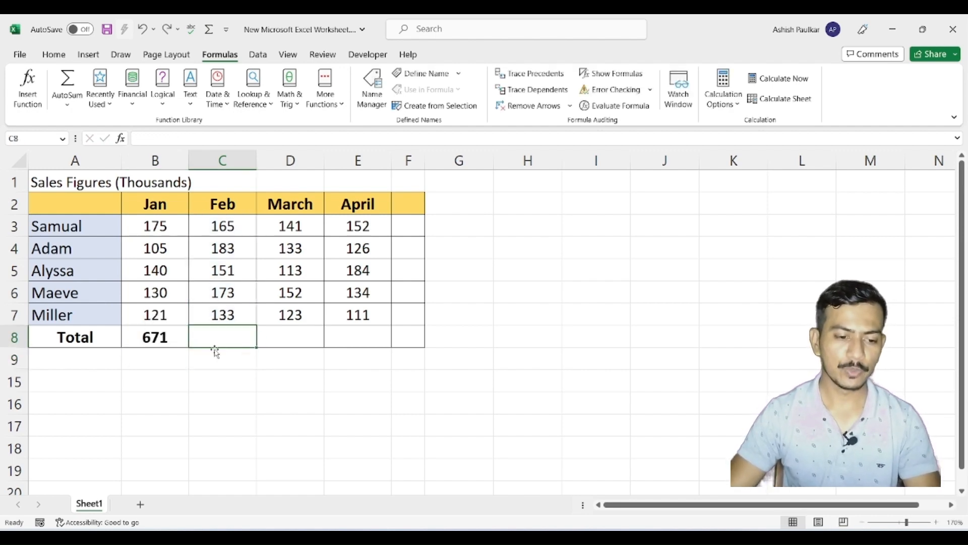
- Fill the January total formula in B8 across to E8 for the remaining months
left_click(177, 340)
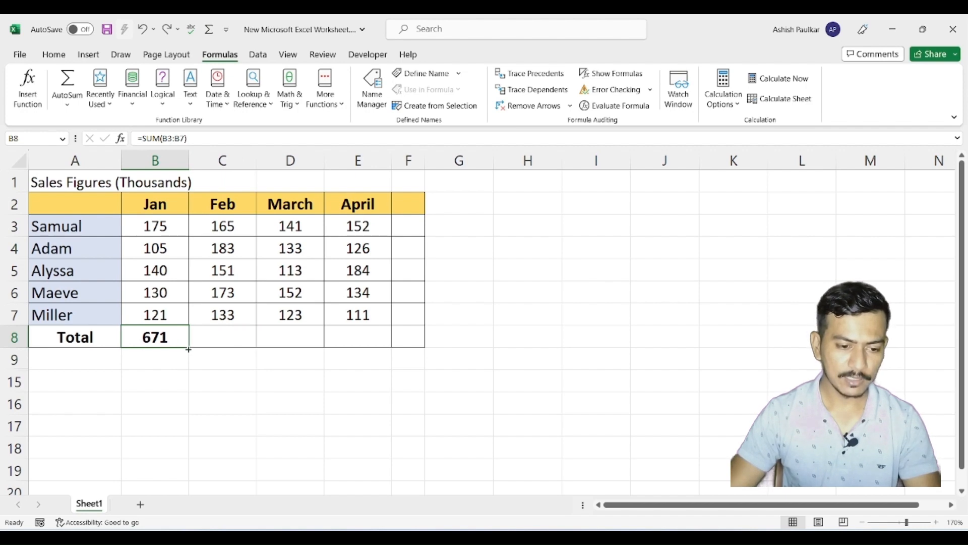
left_click_drag(188, 348, 376, 360)
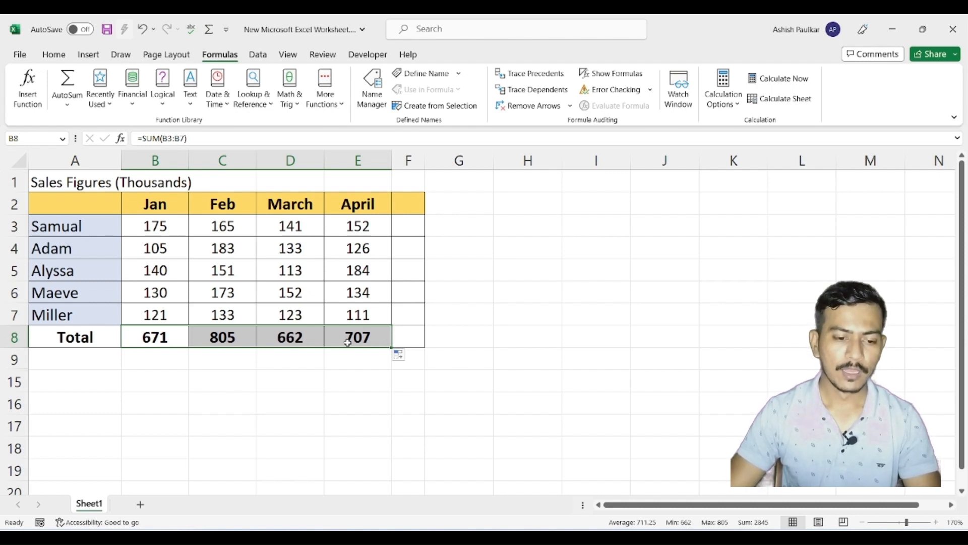
- Clear the monthly totals in B8:E8
left_click_drag(360, 338, 186, 341)
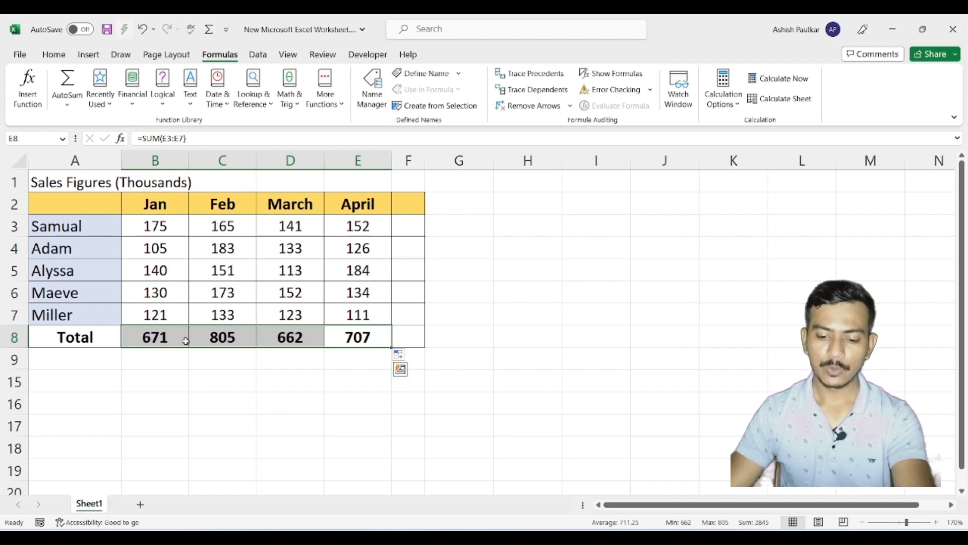
key("Delete")
left_click(302, 313)
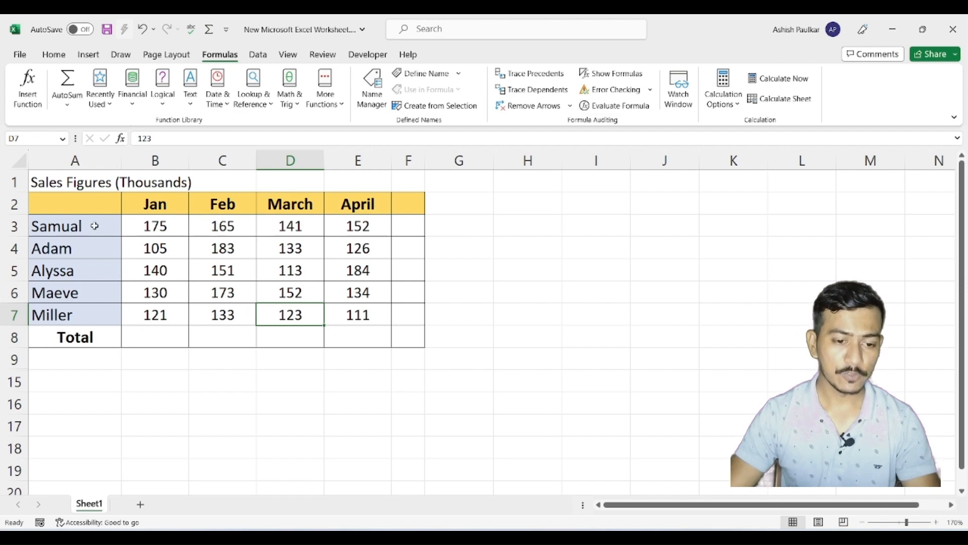
- Total every month and every salesperson at once with an AutoSum over B3:F8, and autofit the width of column F
left_click_drag(408, 224, 402, 315)
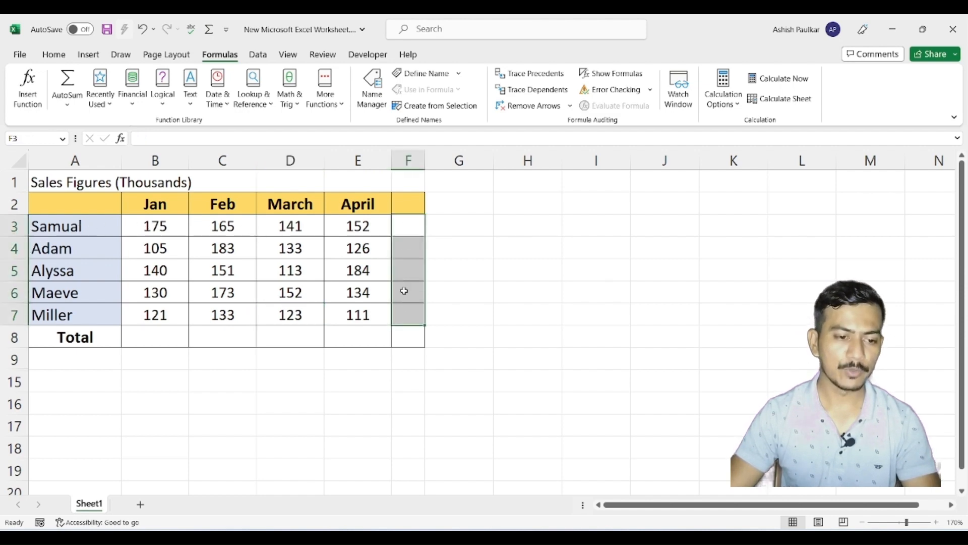
left_click(160, 336)
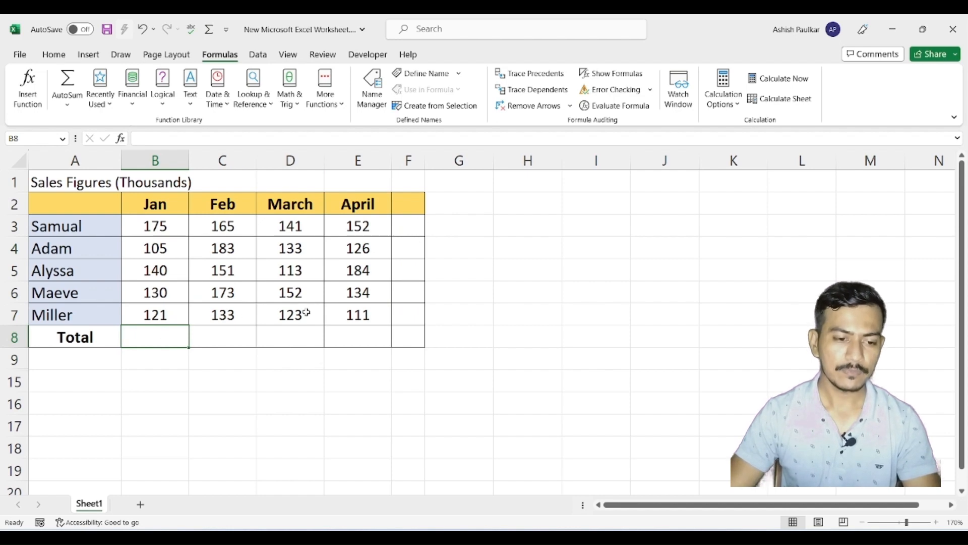
left_click_drag(152, 225, 399, 330)
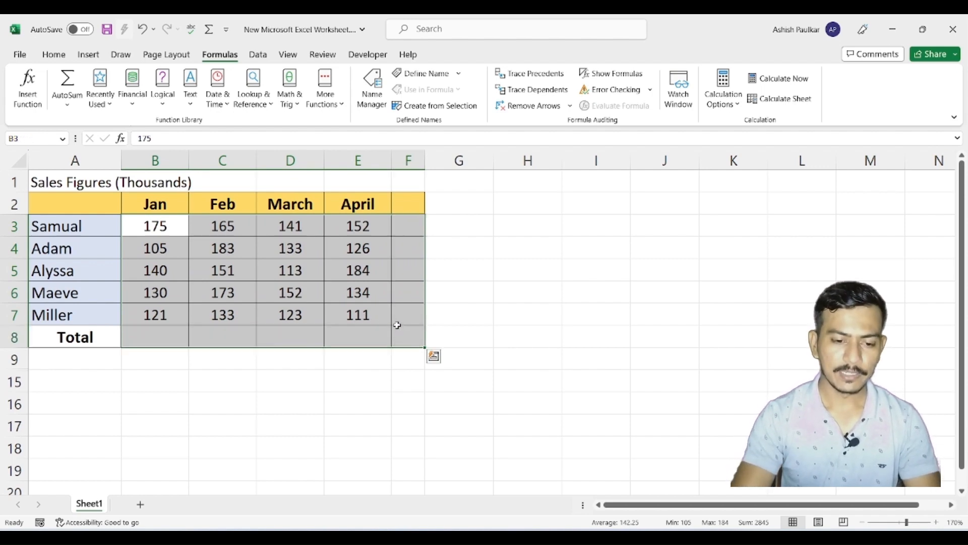
key("alt+equal")
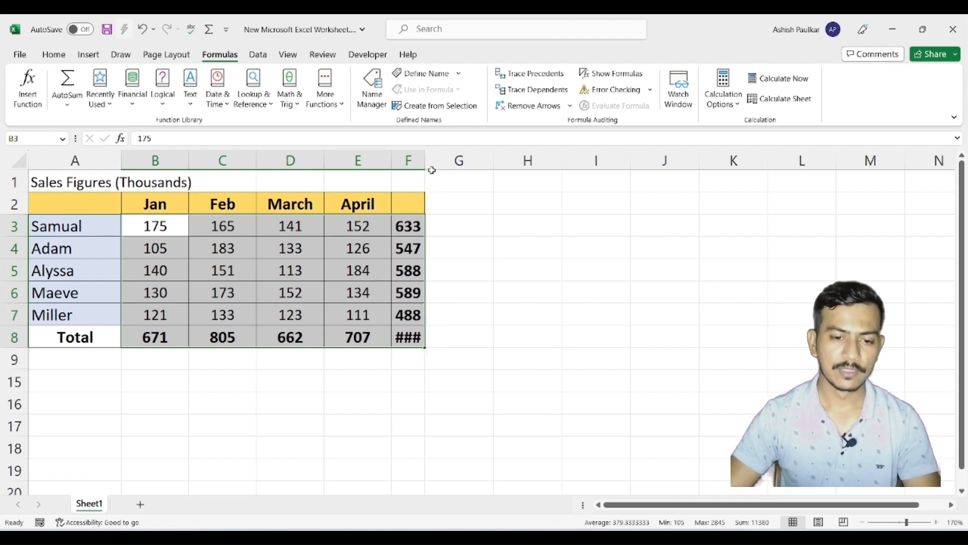
double_click(426, 160)
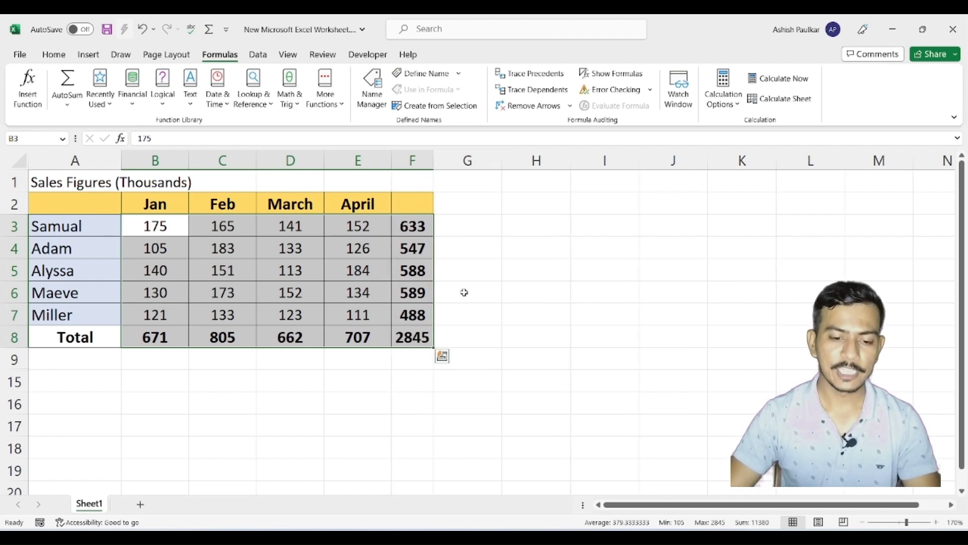
- Shade the grand total cell F8 with the light blue fill colour and deselect it
left_click(426, 338)
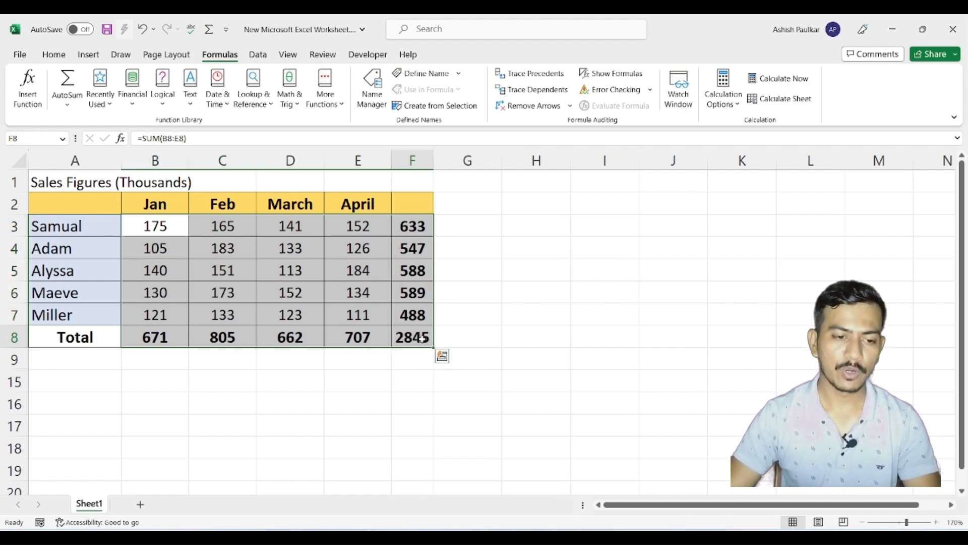
left_click(88, 54)
left_click(53, 54)
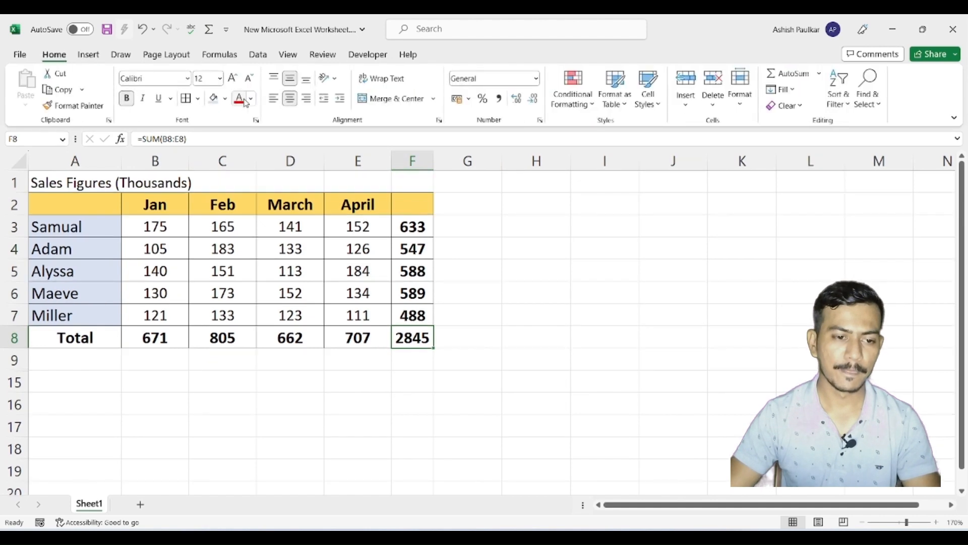
left_click(213, 99)
left_click(577, 333)
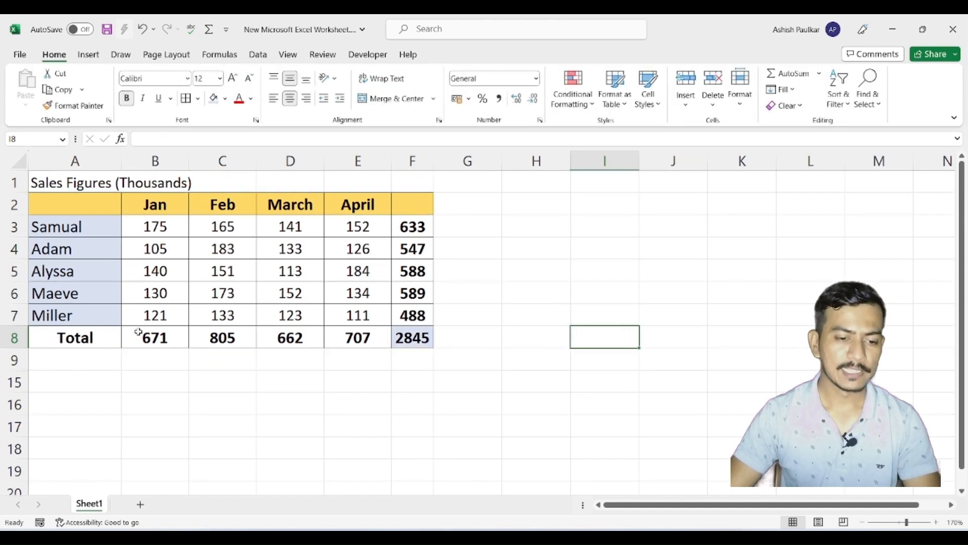
- Check the SUM formulas behind the January total in B8, the first row total in F3 and the grand total in F8
left_click(158, 338)
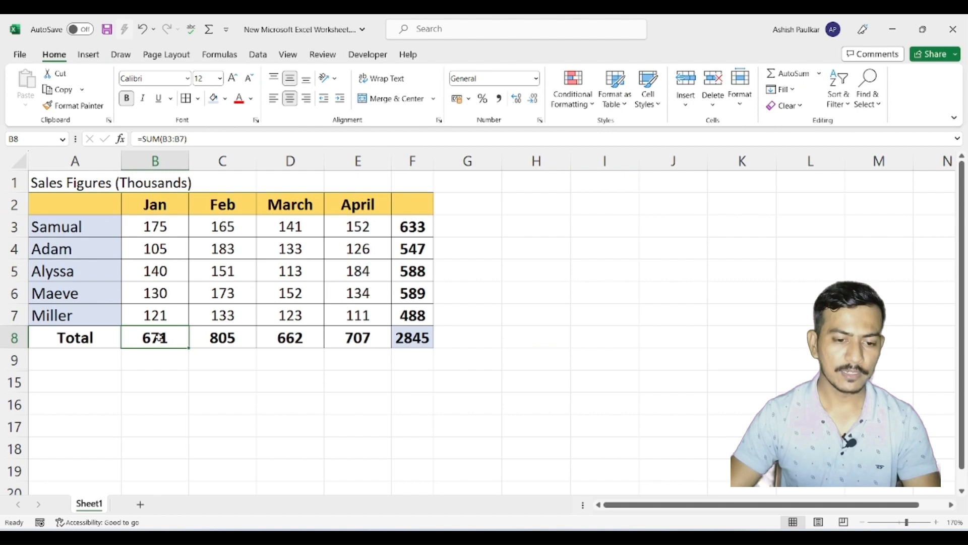
left_click(419, 228)
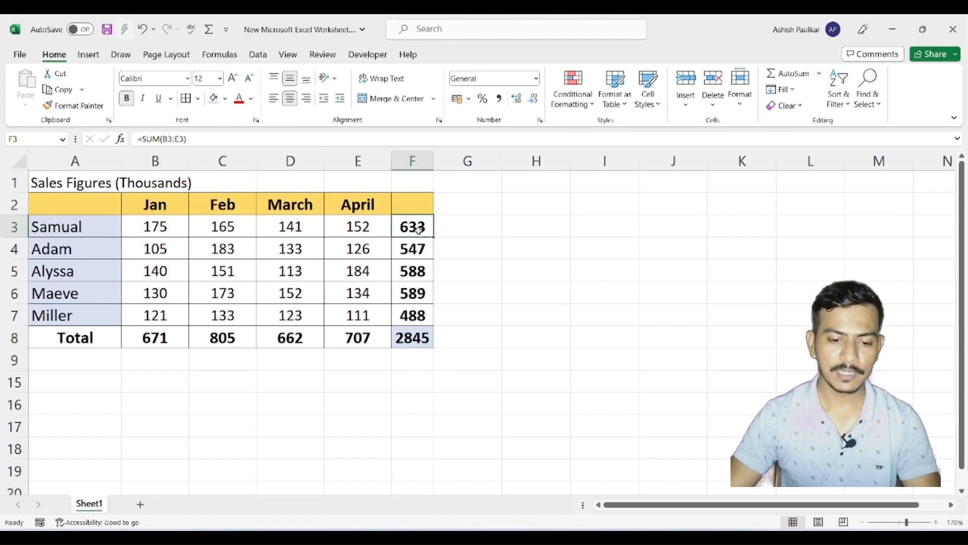
left_click(414, 335)
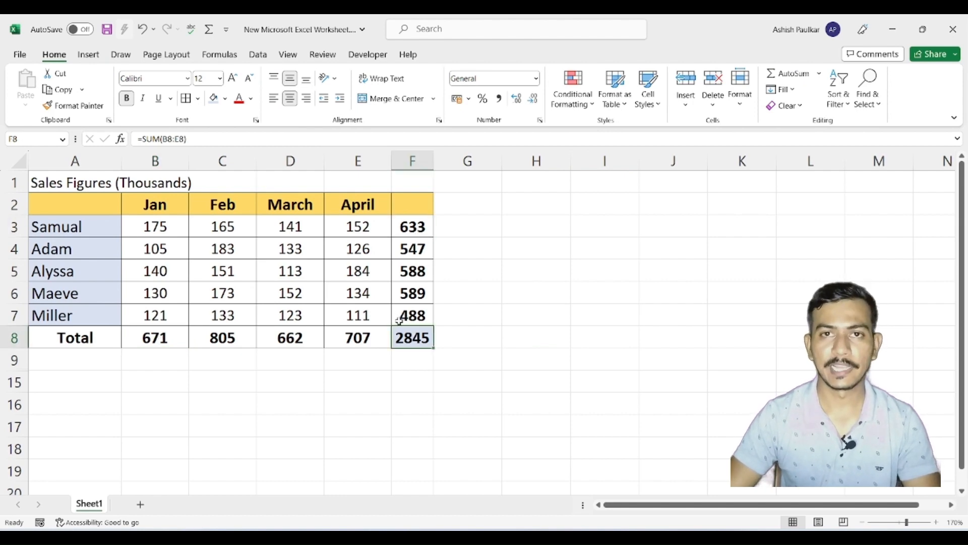